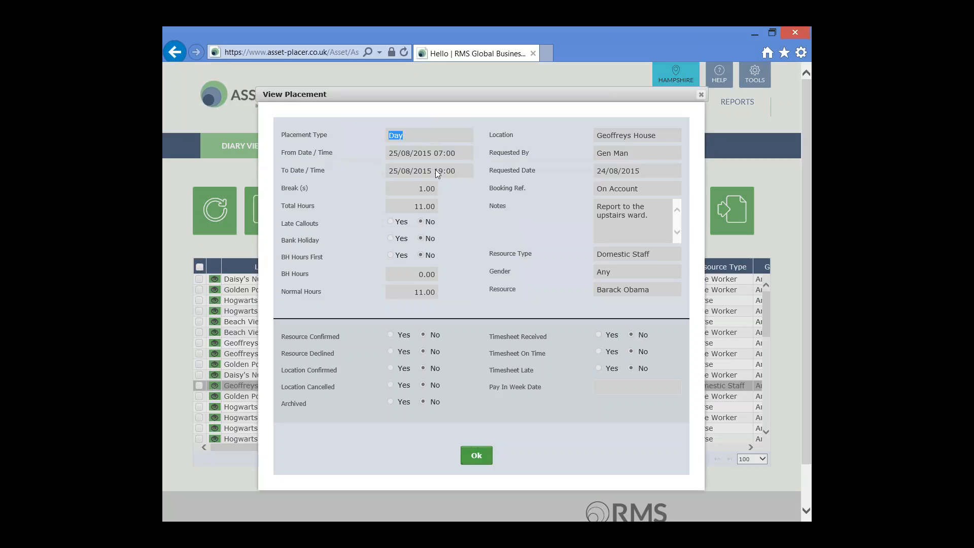
Review the placement's from and to dates, requester and resource type, and close its details
{"action": "left_click_drag", "start_coordinate": [464, 151], "coordinate": [427, 151]}
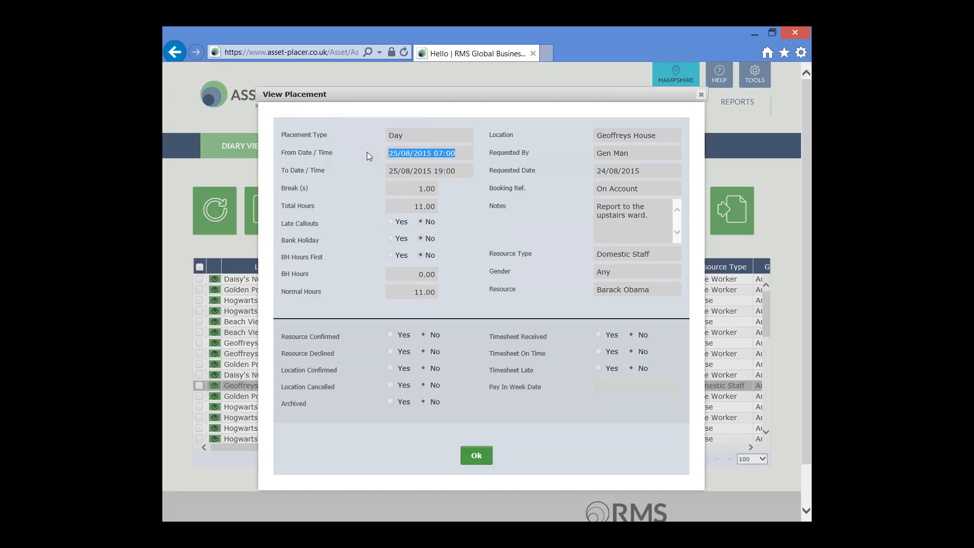
{"action": "left_click", "coordinate": [462, 172]}
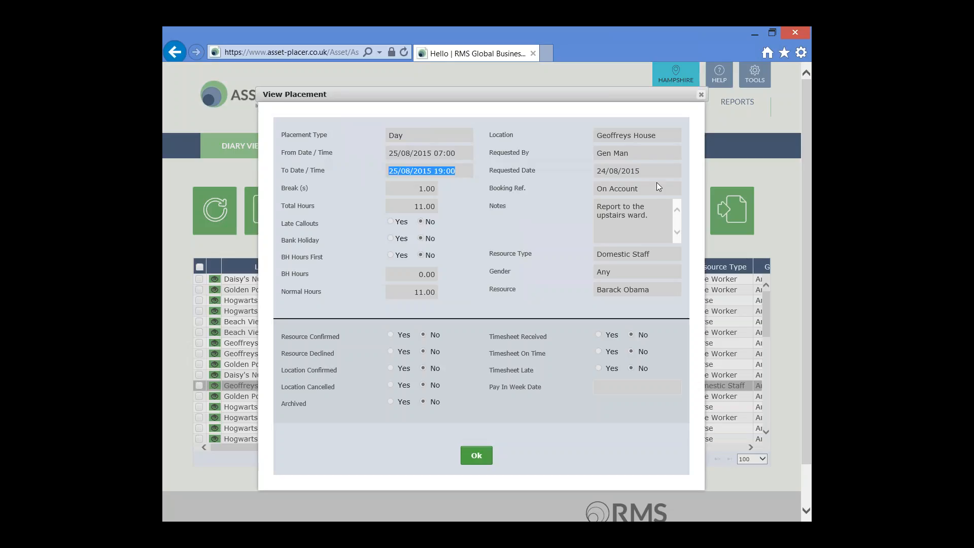
{"action": "left_click_drag", "start_coordinate": [644, 150], "coordinate": [580, 151]}
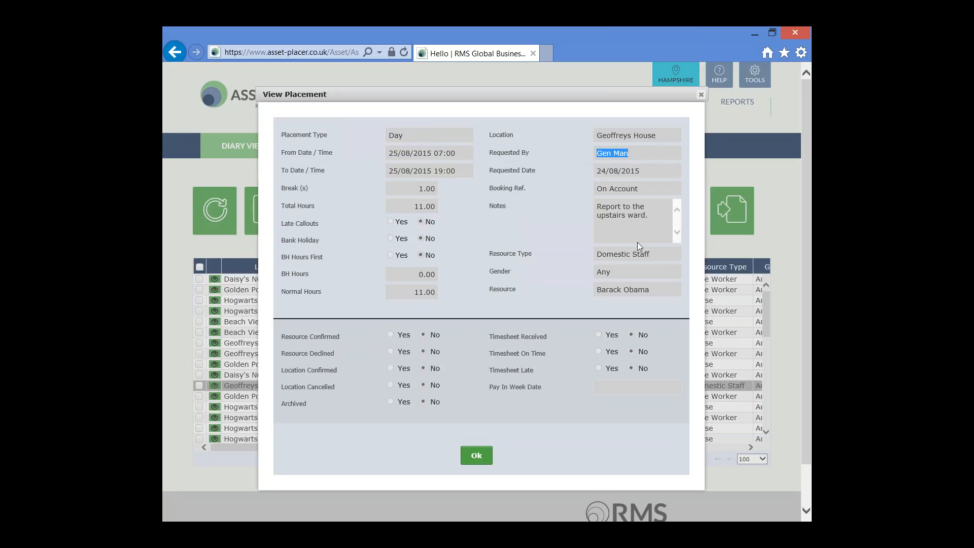
{"action": "left_click_drag", "start_coordinate": [662, 253], "coordinate": [615, 251]}
{"action": "left_click", "coordinate": [701, 95]}
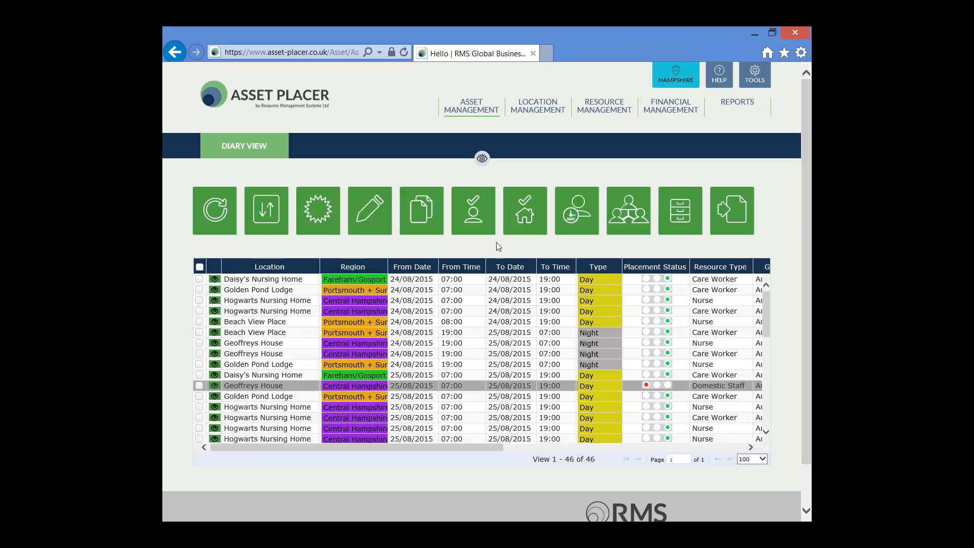
Show the diary filters and restrict the placements to the location Geoffreys House only
{"action": "left_click", "coordinate": [482, 160]}
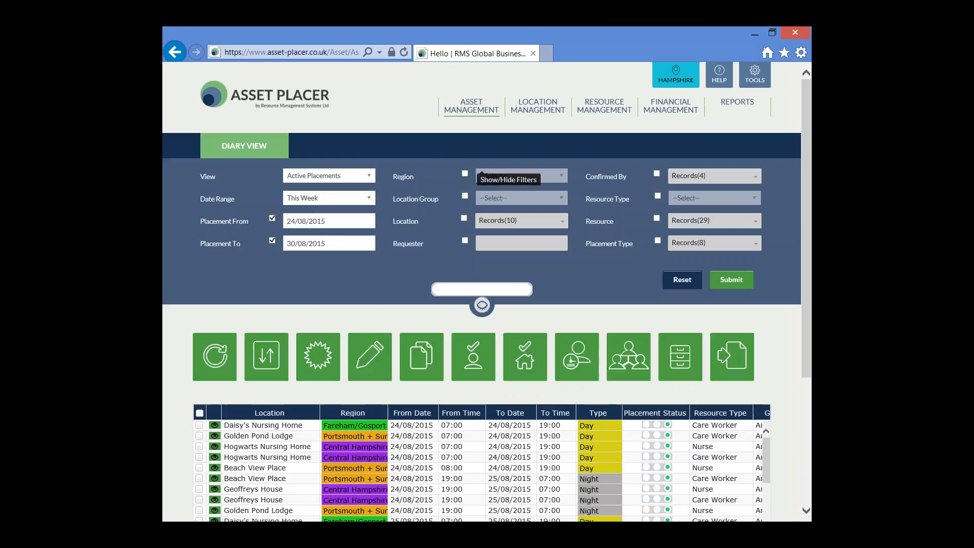
{"action": "left_click", "coordinate": [464, 218]}
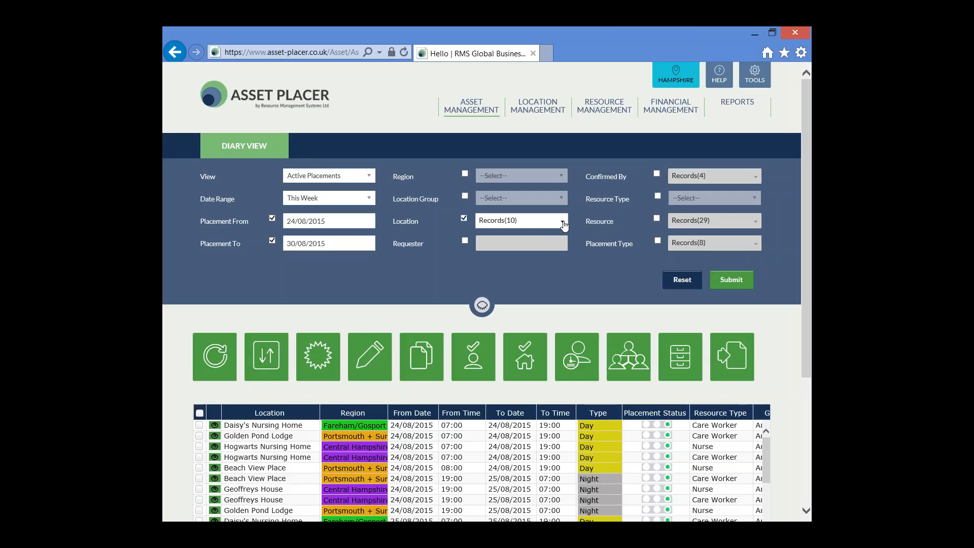
{"action": "left_click", "coordinate": [563, 224]}
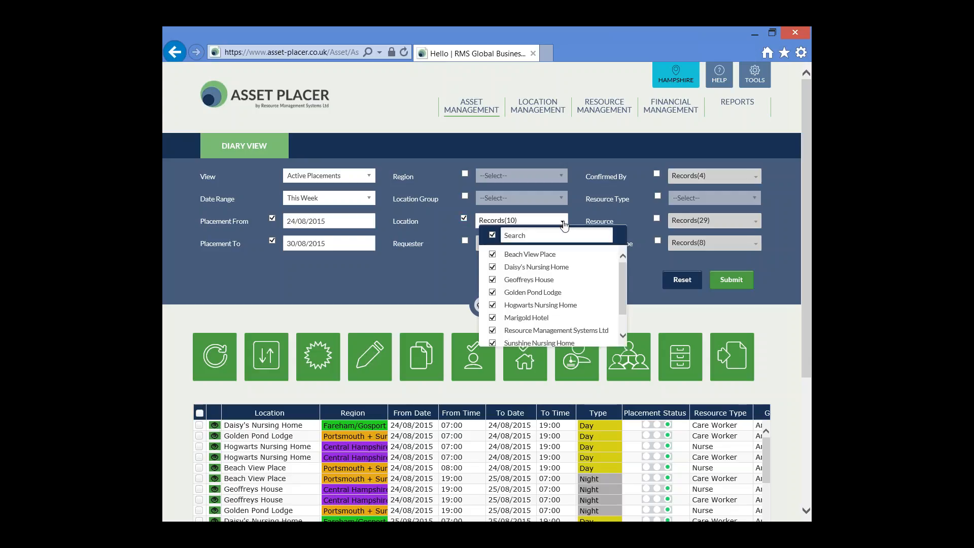
{"action": "left_click", "coordinate": [492, 235]}
{"action": "left_click", "coordinate": [492, 280]}
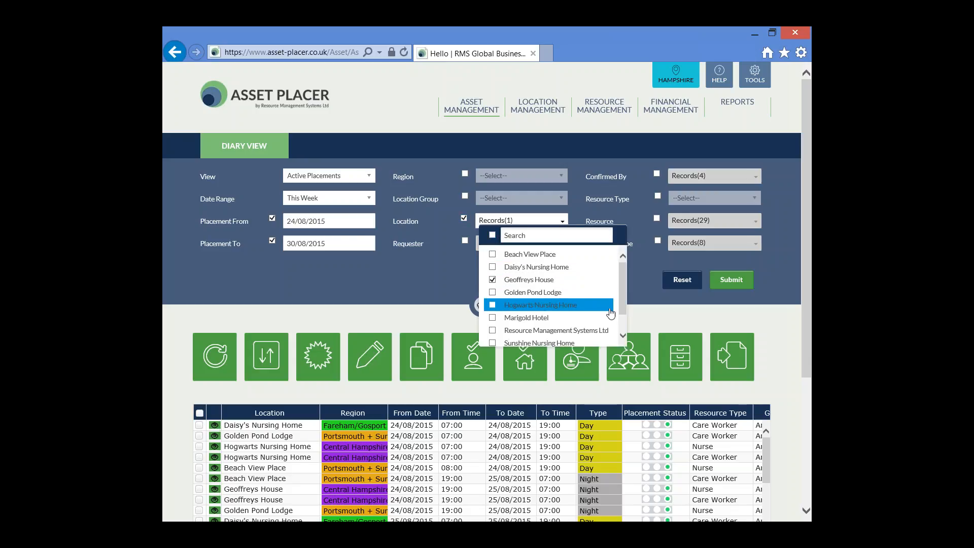
{"action": "left_click", "coordinate": [668, 304]}
{"action": "left_click", "coordinate": [727, 282]}
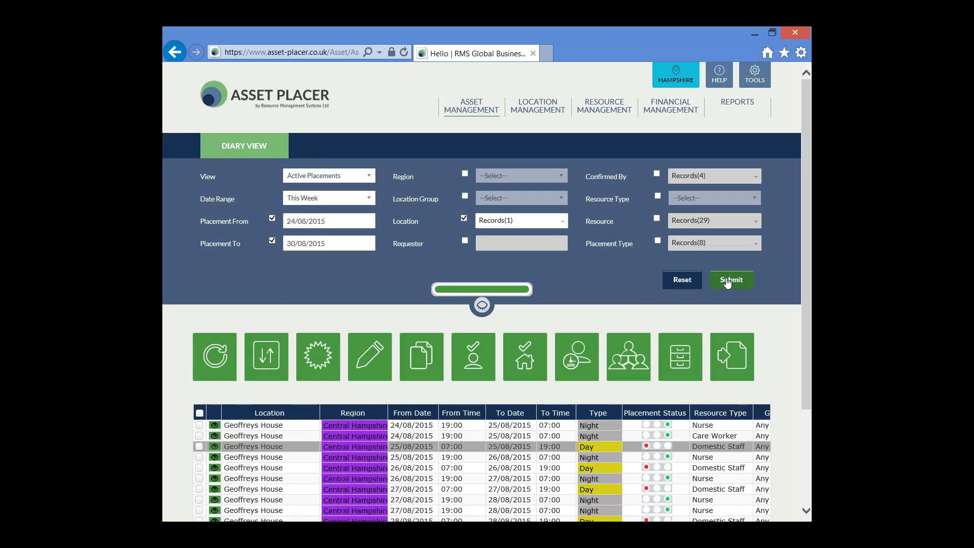
Filter the Geoffreys House placements further to the placement type Day only
{"action": "scroll", "coordinate": [727, 283], "scroll_direction": "down", "scroll_amount": 1}
{"action": "scroll", "coordinate": [728, 282], "scroll_direction": "down", "scroll_amount": 1}
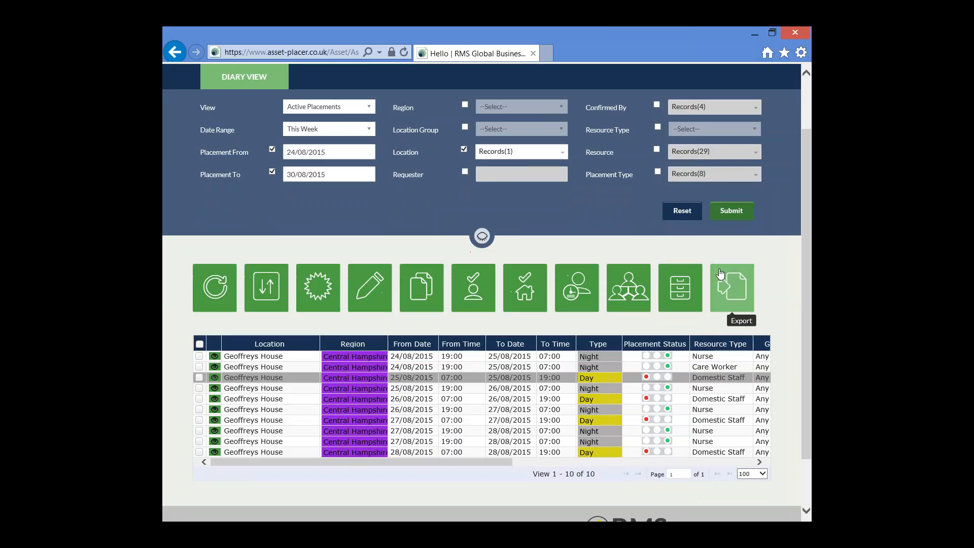
{"action": "left_click", "coordinate": [658, 172]}
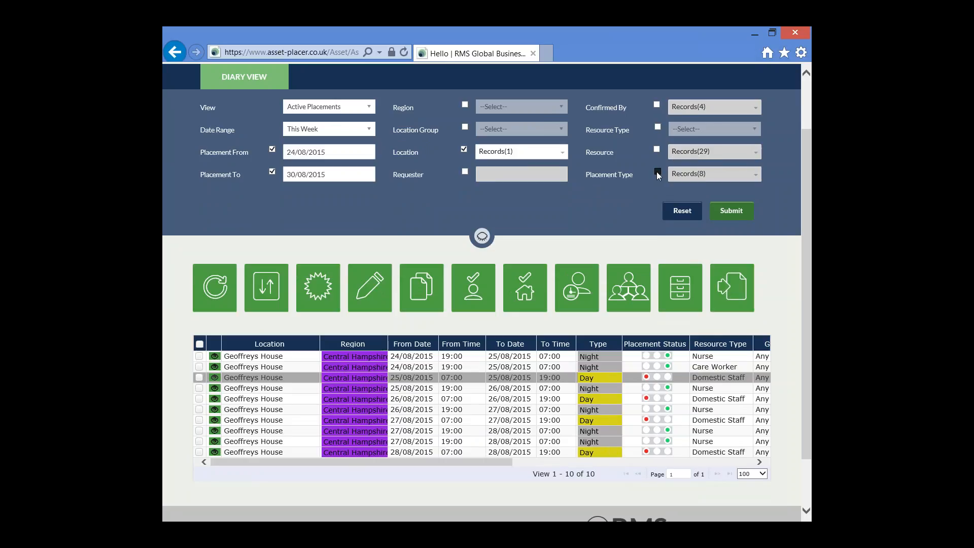
{"action": "left_click", "coordinate": [758, 177]}
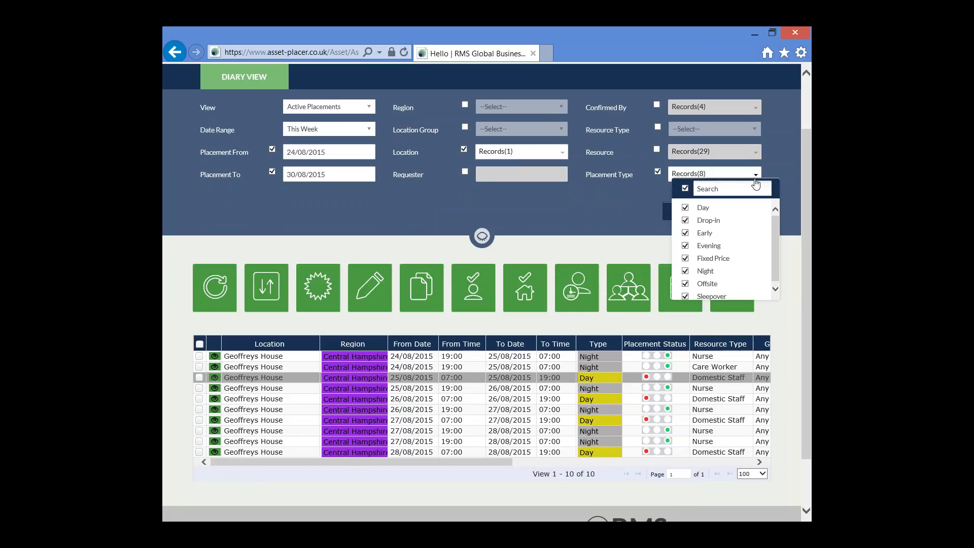
{"action": "left_click", "coordinate": [685, 189]}
{"action": "left_click", "coordinate": [685, 207]}
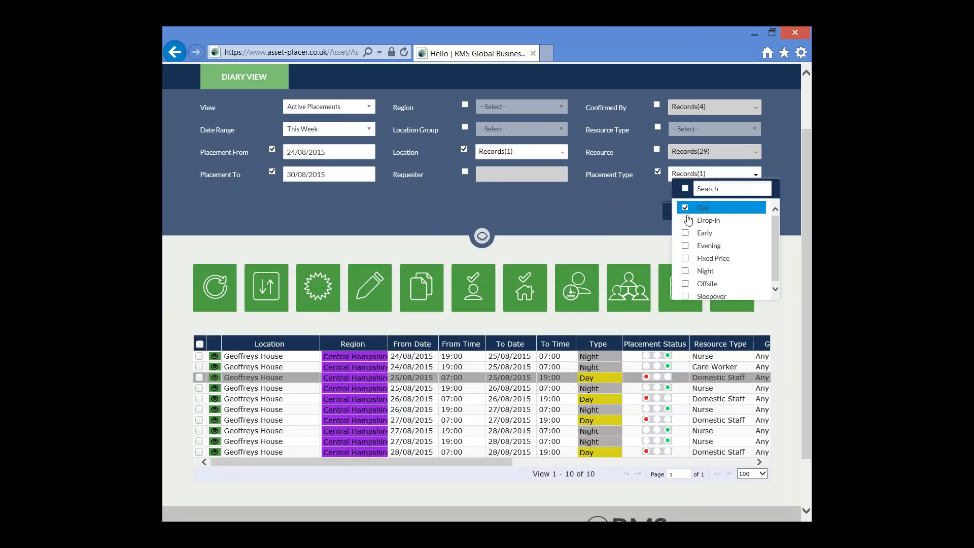
{"action": "left_click", "coordinate": [656, 228]}
{"action": "left_click", "coordinate": [719, 218]}
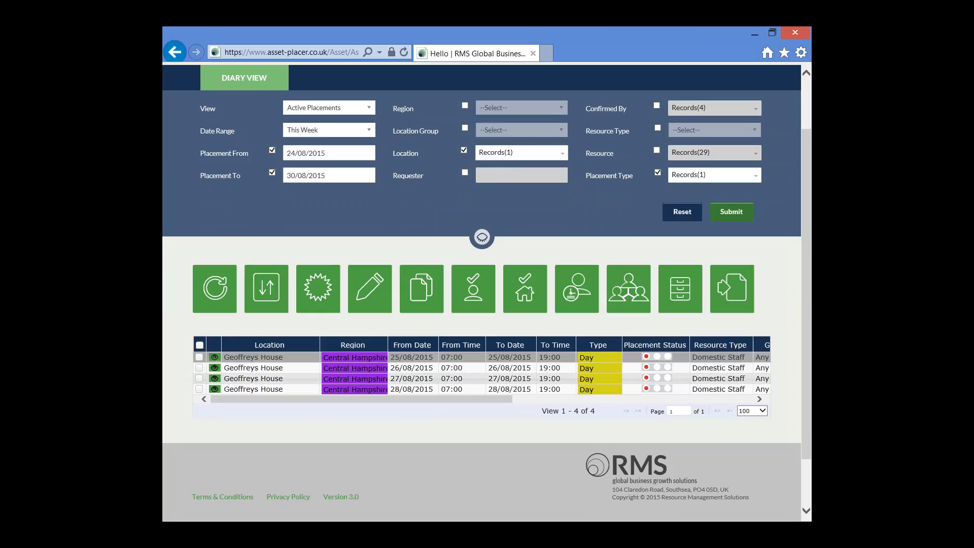
Select all the filtered Geoffreys House day placements and open multiple resource assignment for them, checking the from and to dates
{"action": "left_click_drag", "start_coordinate": [410, 400], "coordinate": [540, 415]}
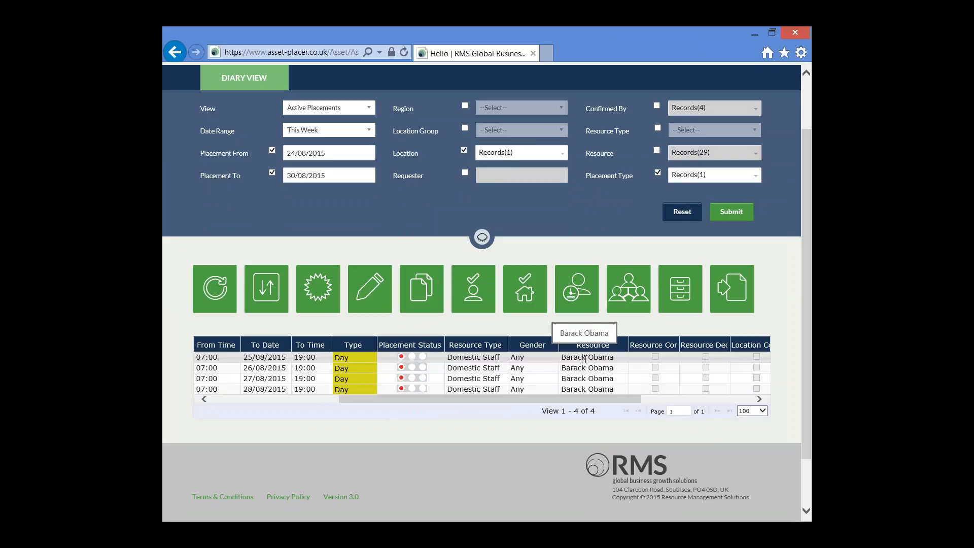
{"action": "left_click", "coordinate": [401, 357]}
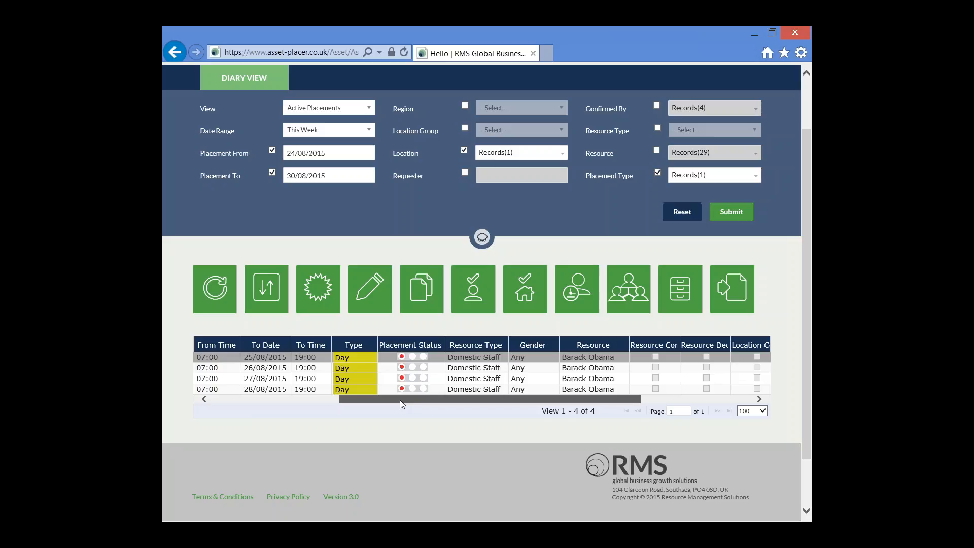
{"action": "left_click_drag", "start_coordinate": [401, 401], "coordinate": [258, 400]}
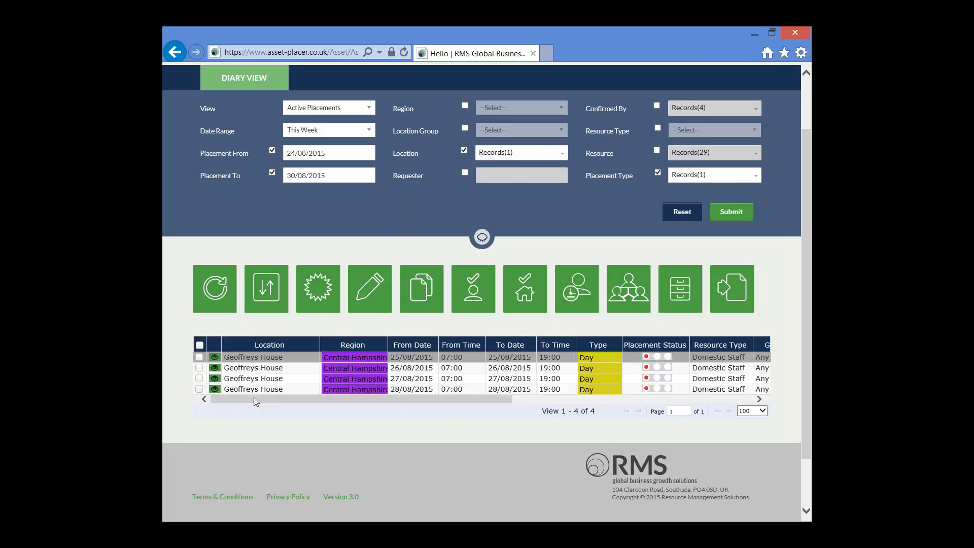
{"action": "left_click", "coordinate": [200, 346]}
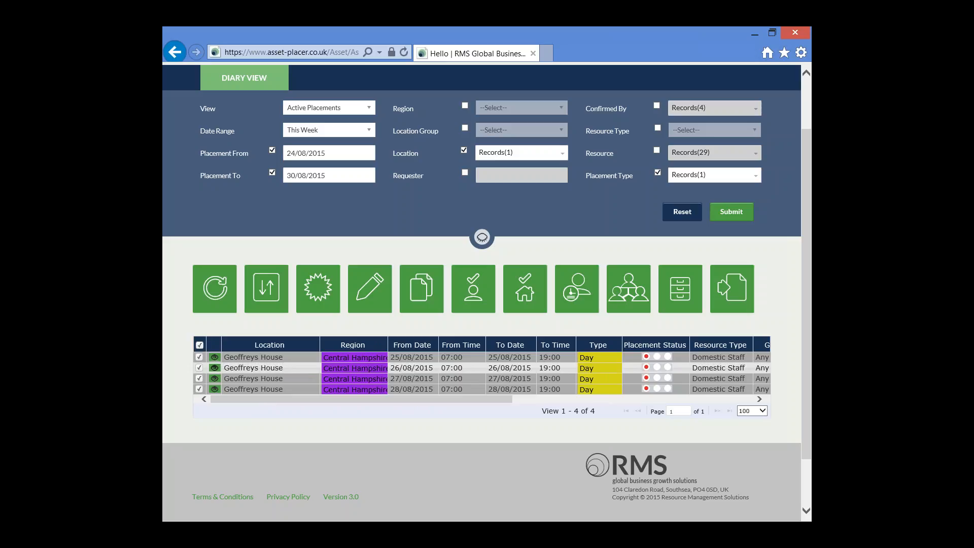
{"action": "left_click", "coordinate": [628, 294]}
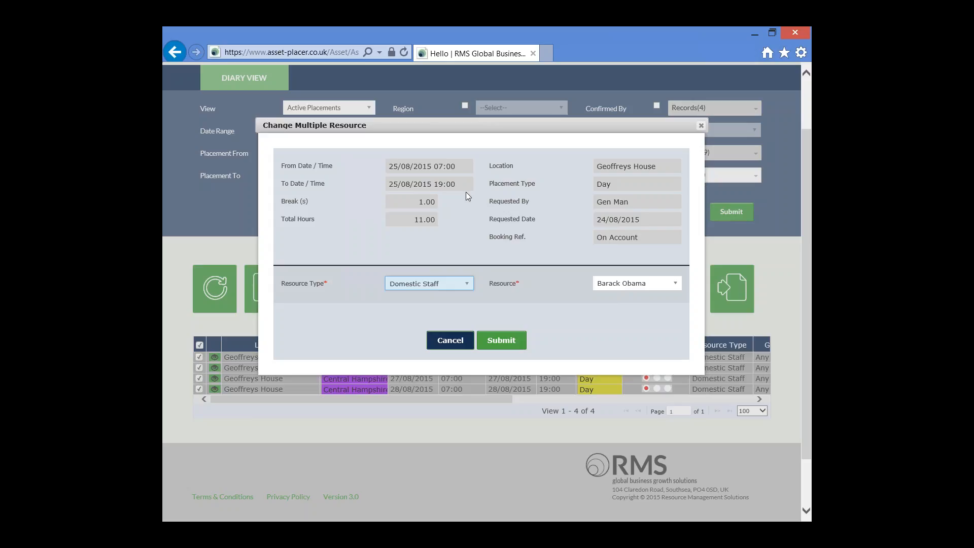
{"action": "left_click_drag", "start_coordinate": [464, 166], "coordinate": [388, 166]}
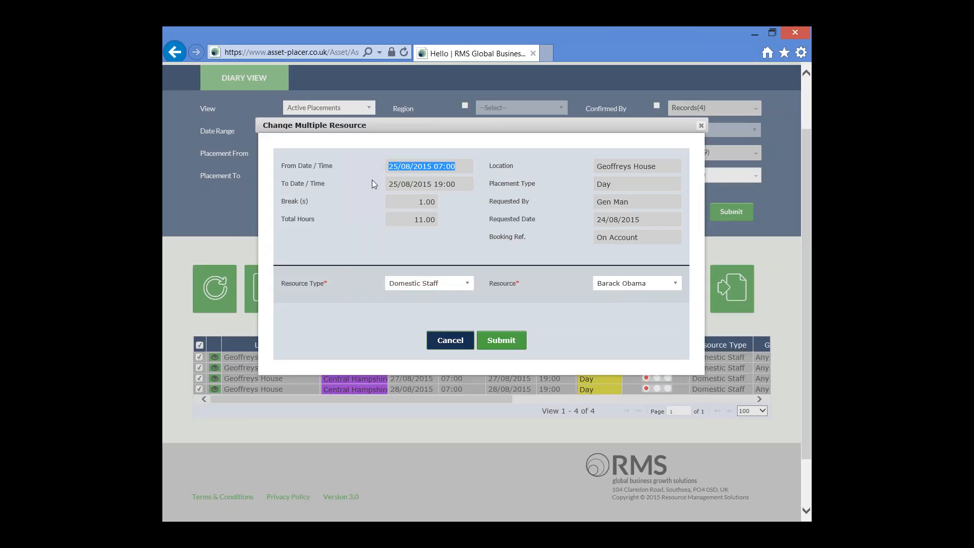
{"action": "left_click_drag", "start_coordinate": [461, 183], "coordinate": [387, 184]}
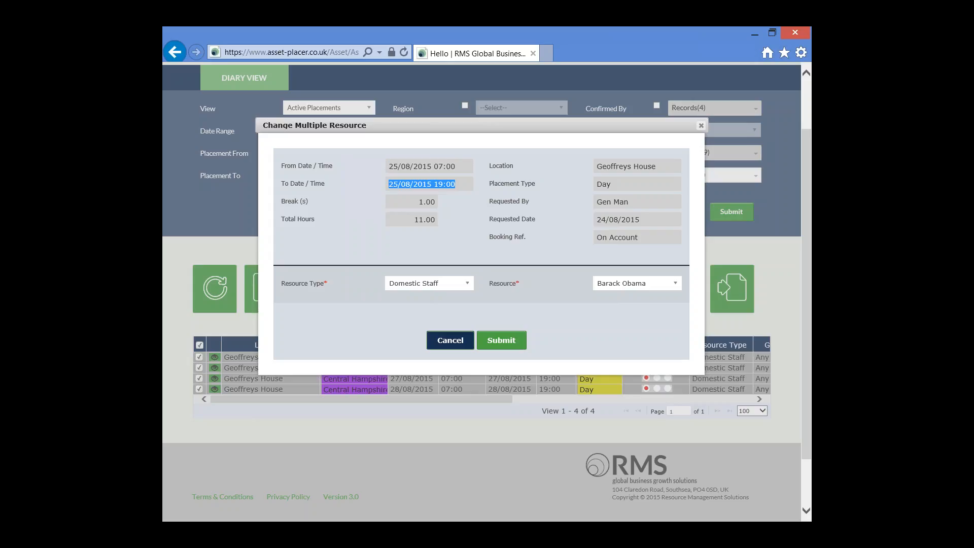
Assign Bugs Bunny as the resource for the selected placements, keeping the Domestic Staff type, and accept the replacement of the existing resource
{"action": "left_click", "coordinate": [467, 284]}
{"action": "left_click", "coordinate": [499, 290]}
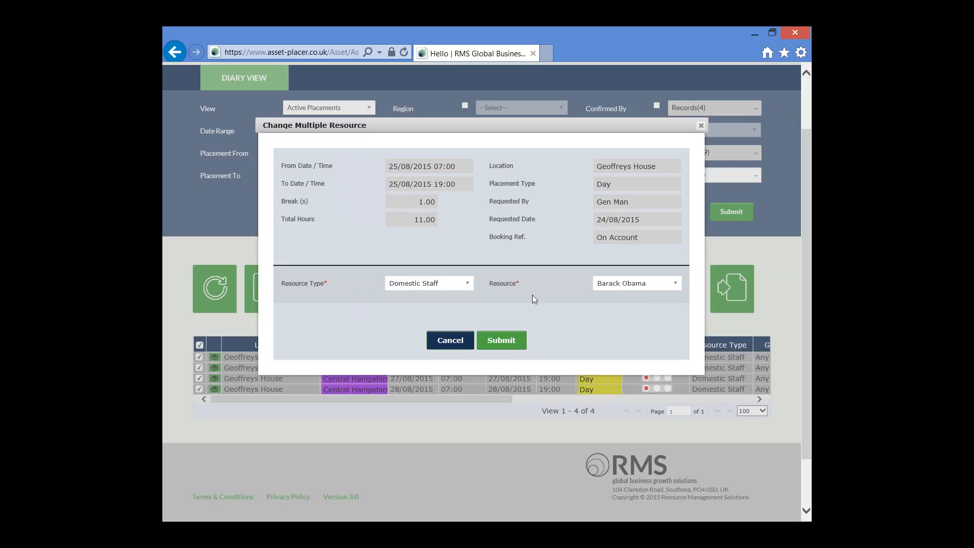
{"action": "left_click", "coordinate": [676, 284]}
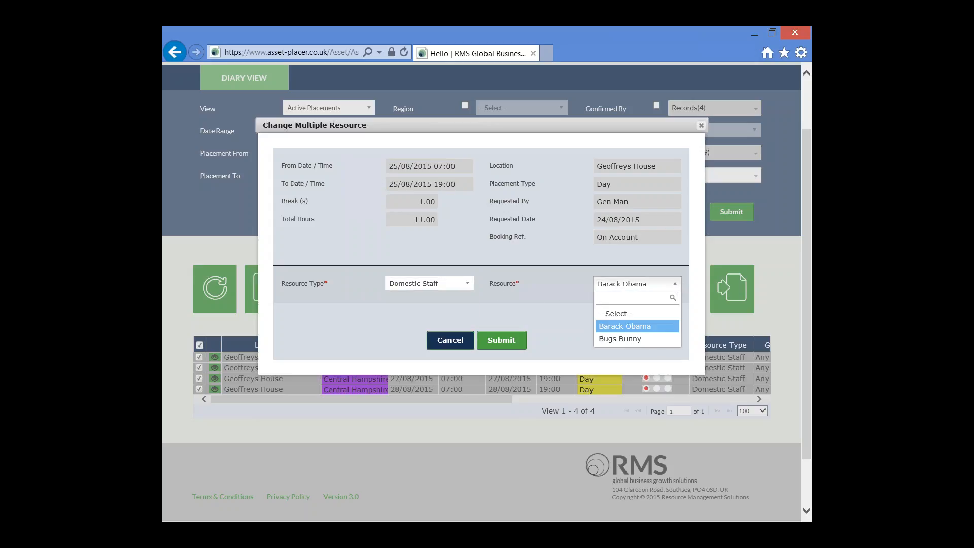
{"action": "left_click", "coordinate": [556, 293]}
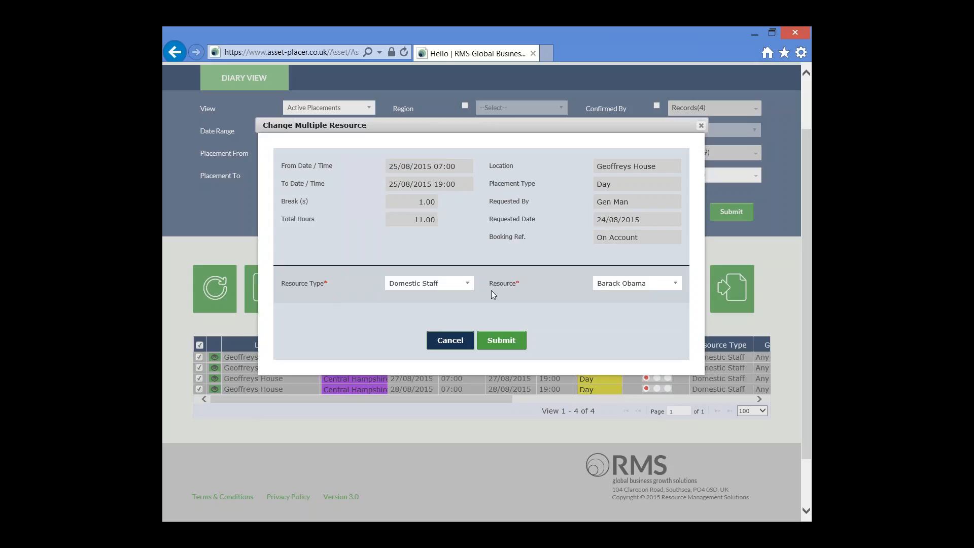
{"action": "left_click", "coordinate": [675, 285]}
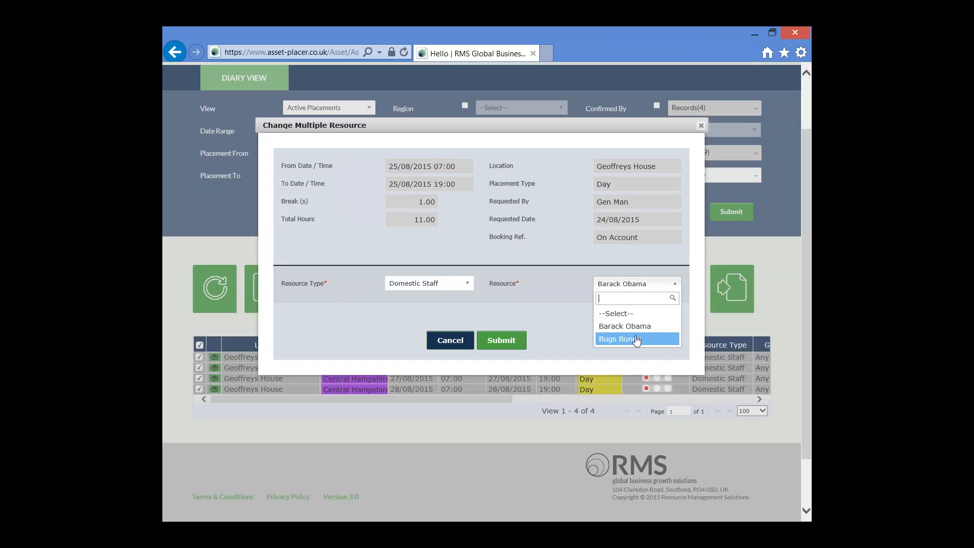
{"action": "left_click", "coordinate": [636, 339]}
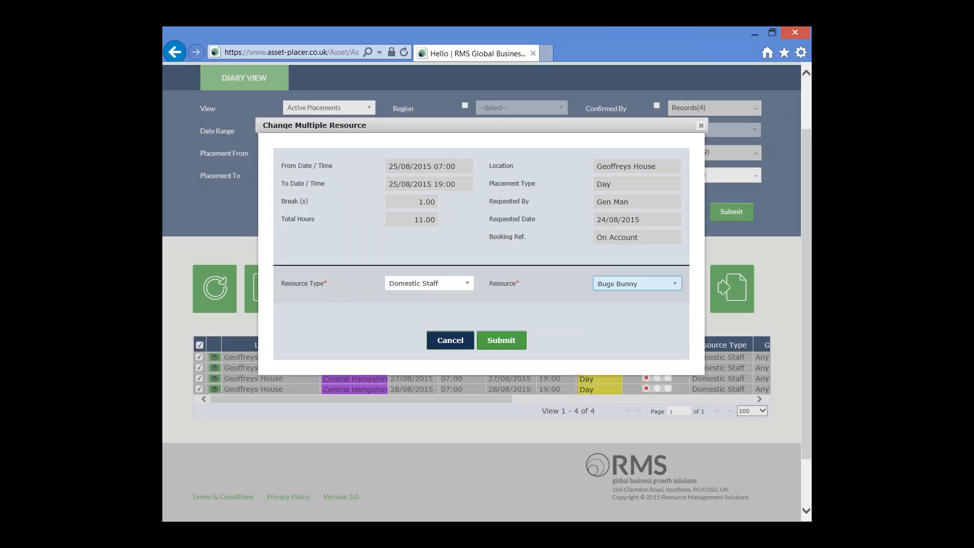
{"action": "left_click", "coordinate": [494, 340]}
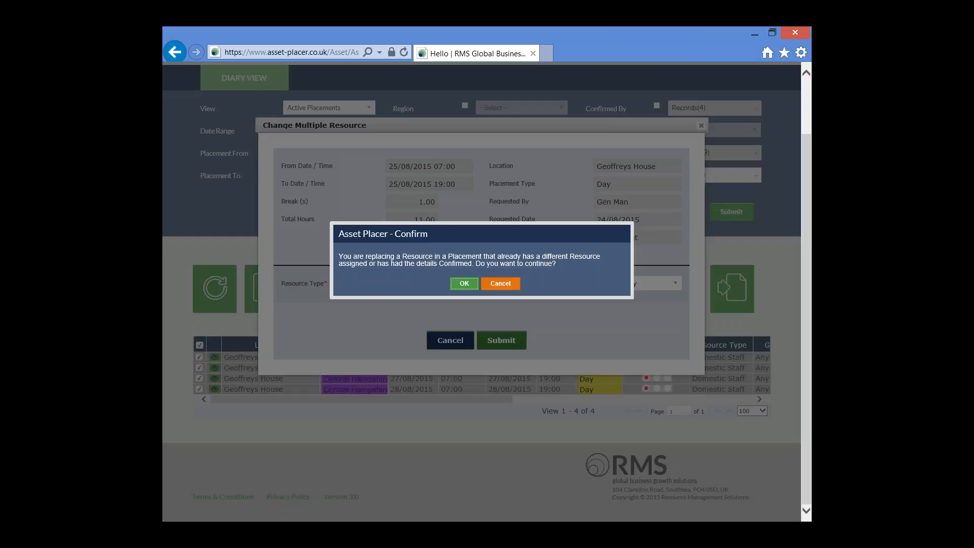
{"action": "left_click", "coordinate": [463, 284]}
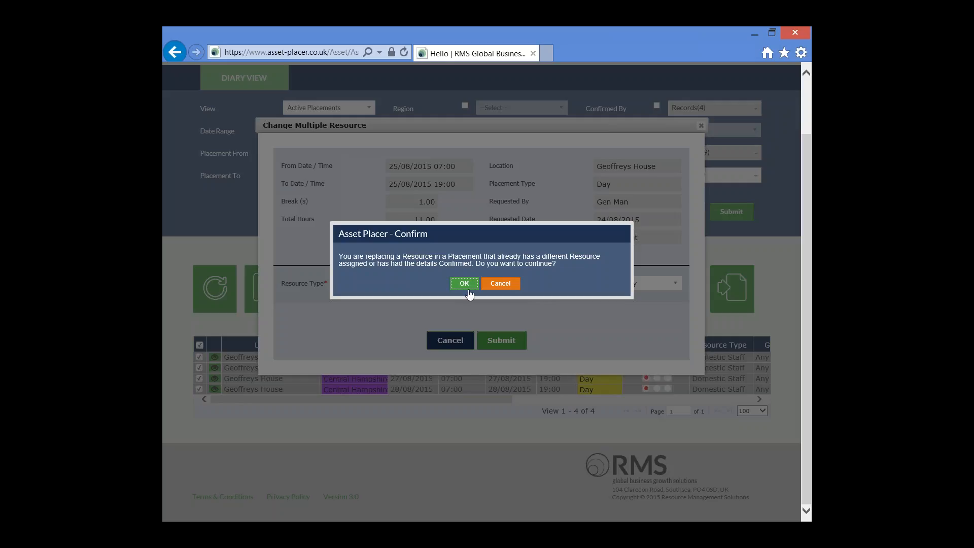
{"action": "left_click", "coordinate": [464, 284]}
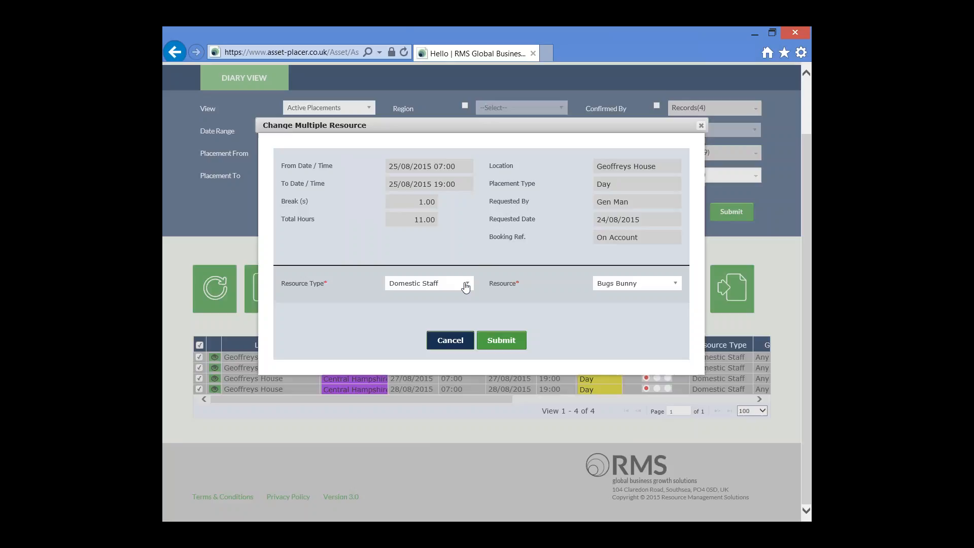
{"action": "left_click", "coordinate": [485, 280]}
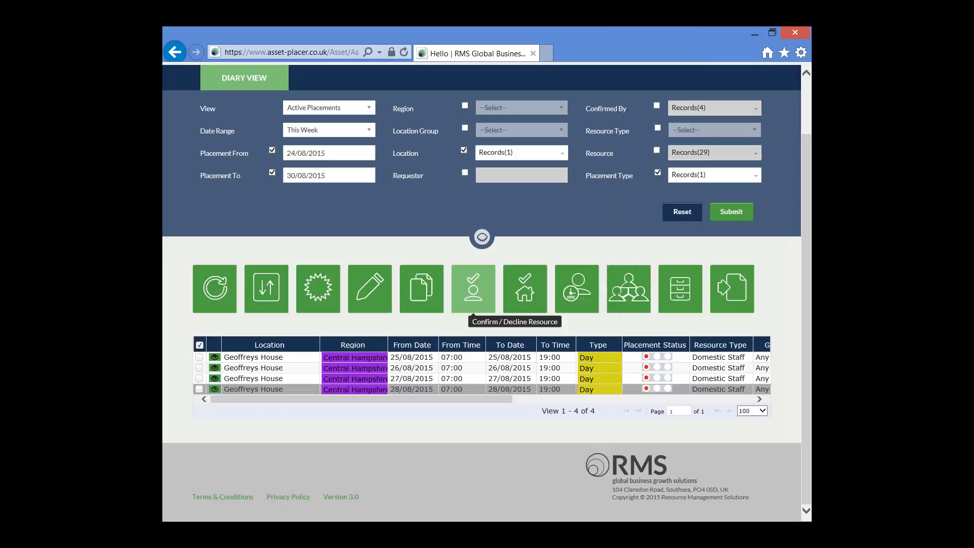
Check the resource assigned to the placements, select all of them and open Confirm / Decline Resource
{"action": "left_click_drag", "start_coordinate": [440, 397], "coordinate": [684, 398]}
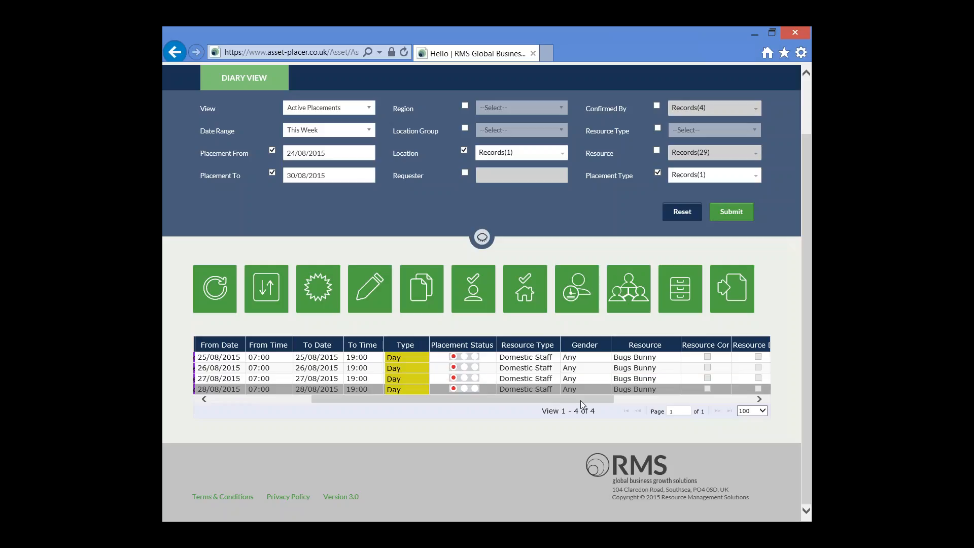
{"action": "left_click_drag", "start_coordinate": [581, 400], "coordinate": [445, 399]}
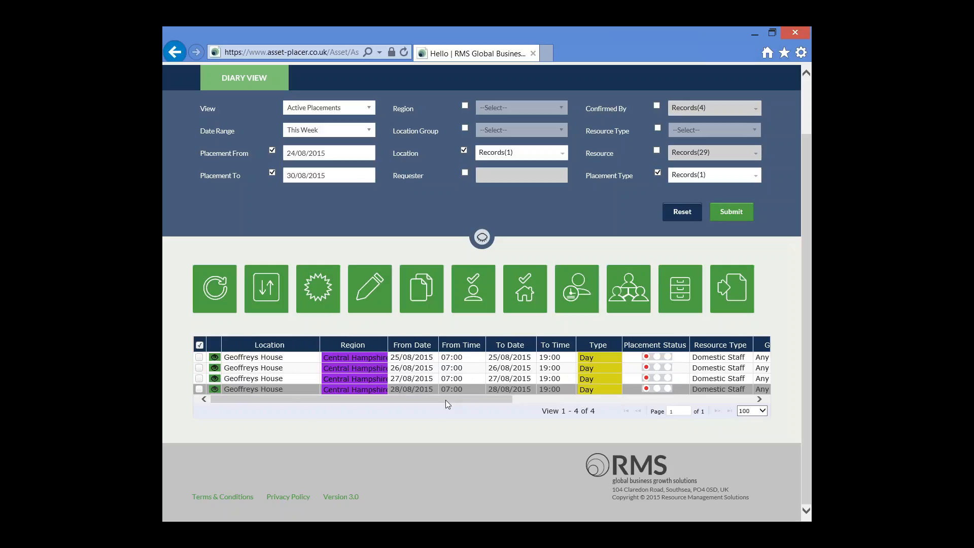
{"action": "left_click", "coordinate": [199, 345]}
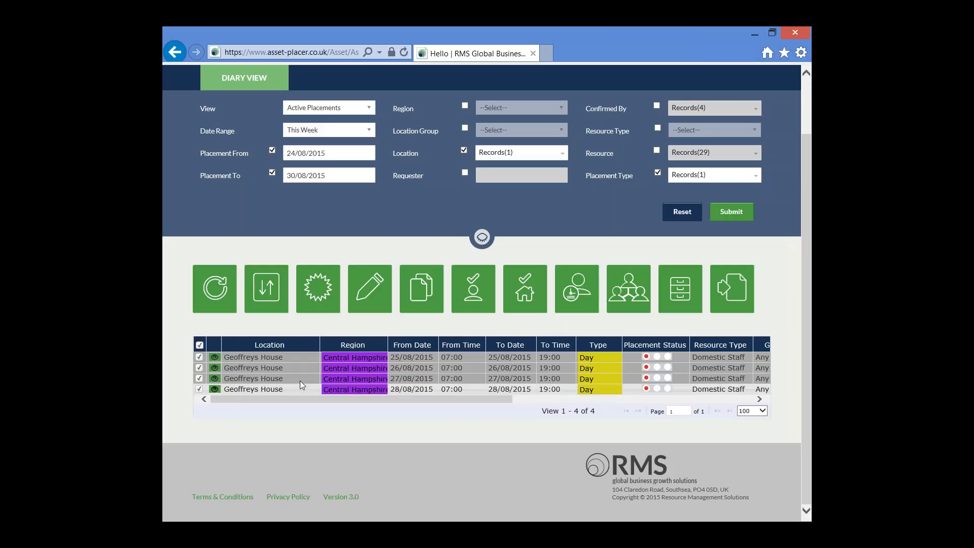
{"action": "left_click", "coordinate": [473, 287]}
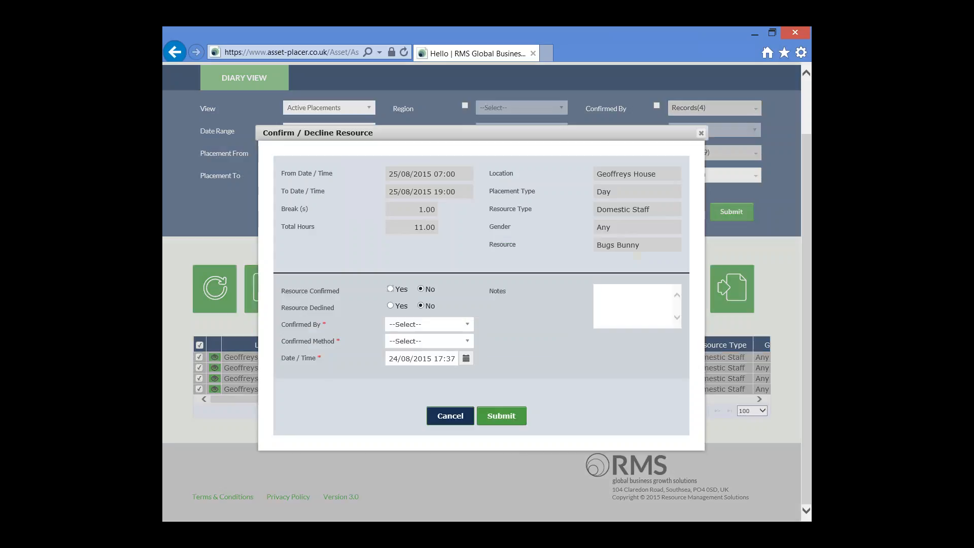
Mark the resource as confirmed, choose the staff member who confirmed it, and set the confirmed method to Telephone Call
{"action": "left_click", "coordinate": [390, 289]}
{"action": "left_click", "coordinate": [466, 325]}
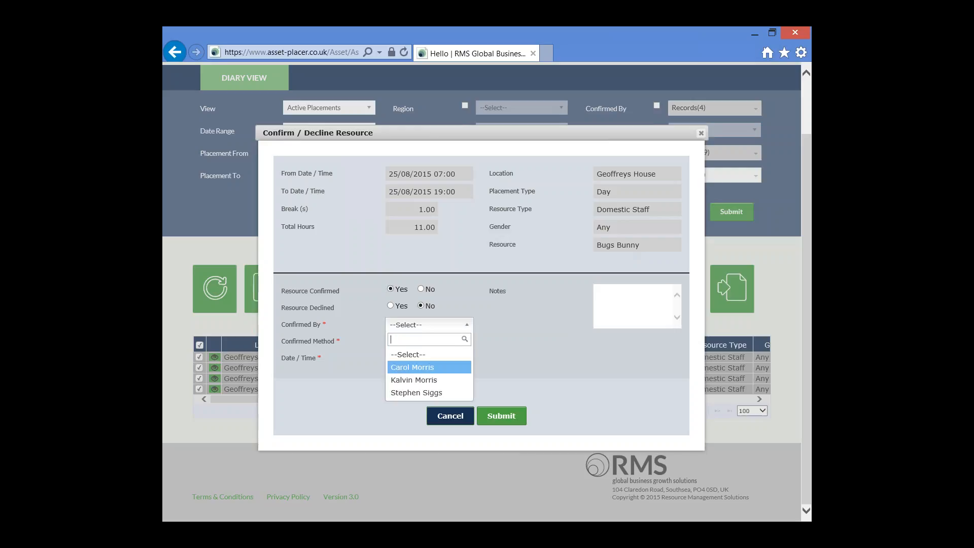
{"action": "left_click", "coordinate": [432, 393]}
{"action": "left_click", "coordinate": [465, 341]}
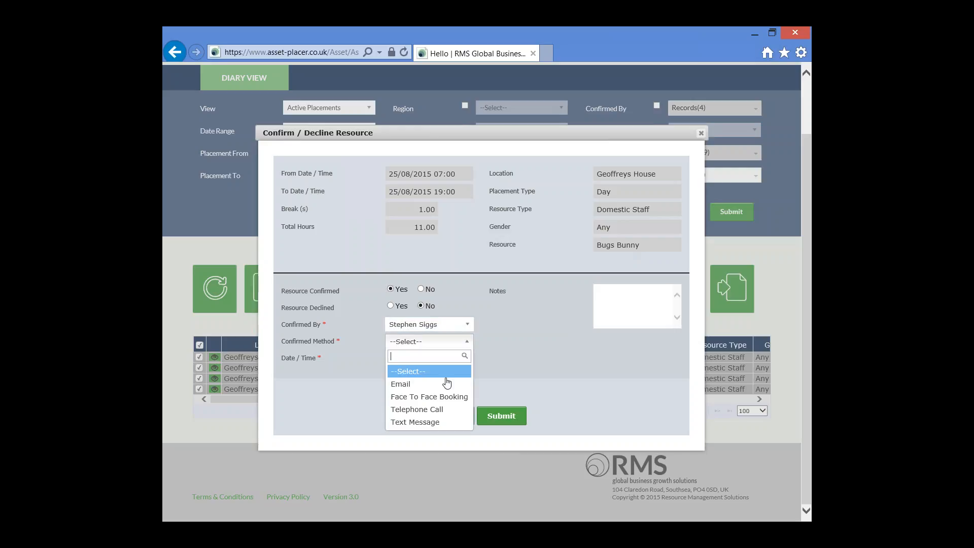
{"action": "left_click", "coordinate": [434, 411]}
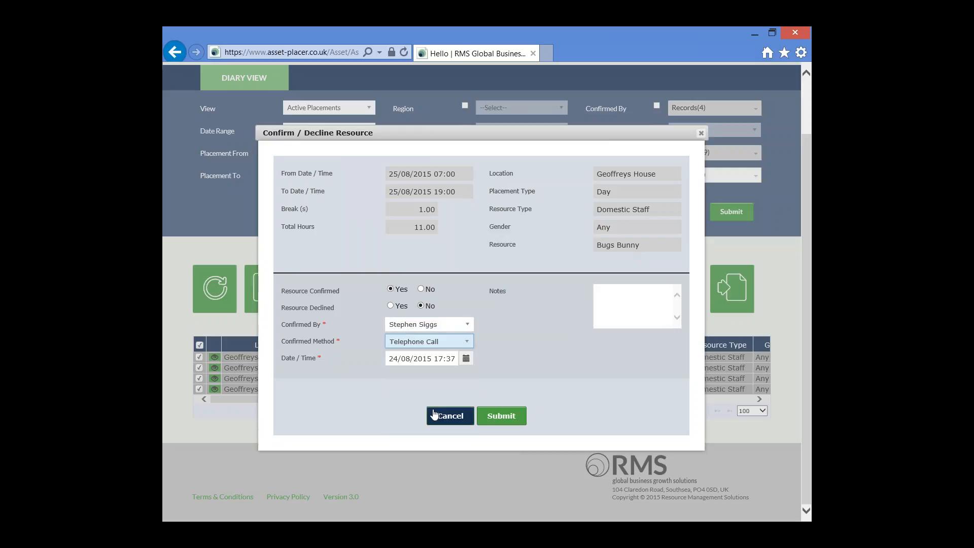
Add the note "Called in requesting Placements." and submit the resource confirmation for the selected placements
{"action": "left_click", "coordinate": [635, 297]}
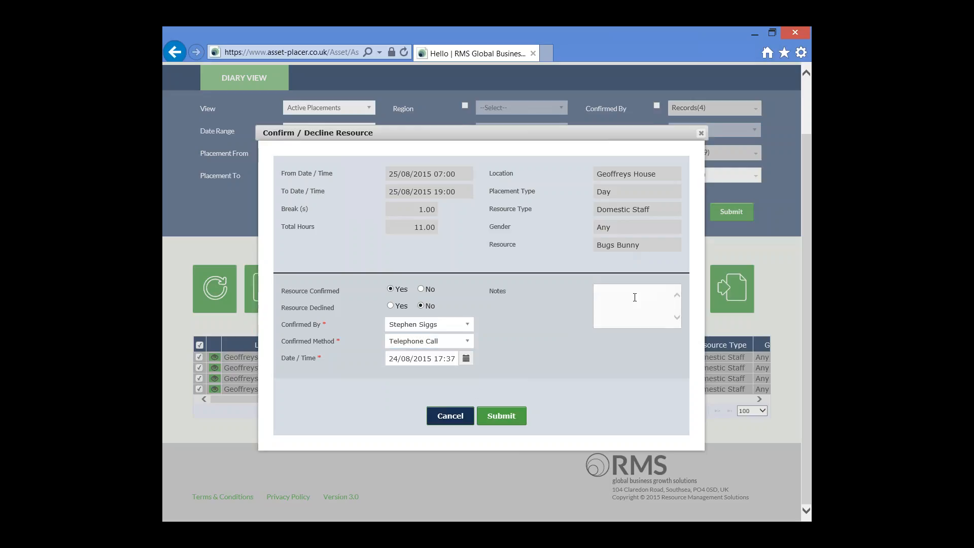
{"action": "type", "text": "Called in requesting Placements"}
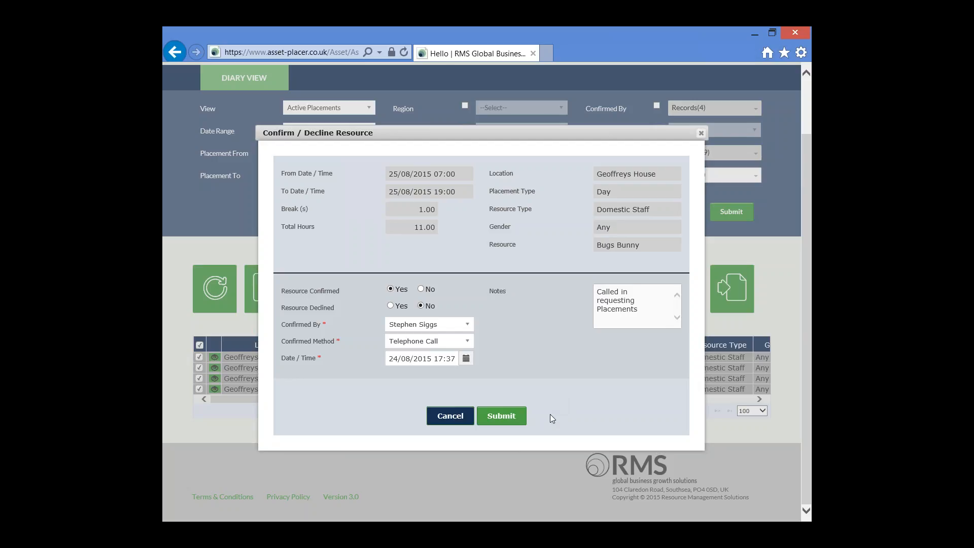
{"action": "type", "text": "."}
{"action": "left_click", "coordinate": [516, 419]}
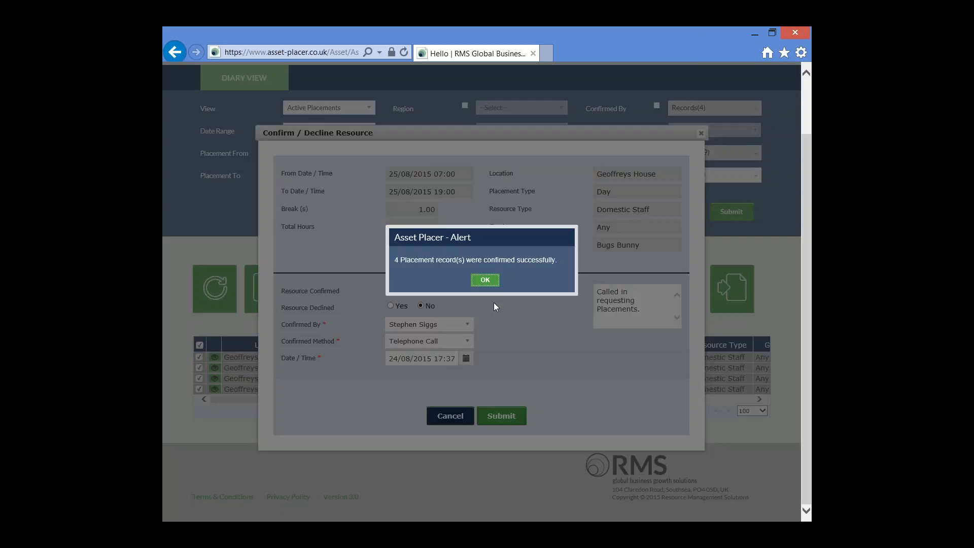
{"action": "left_click", "coordinate": [486, 279]}
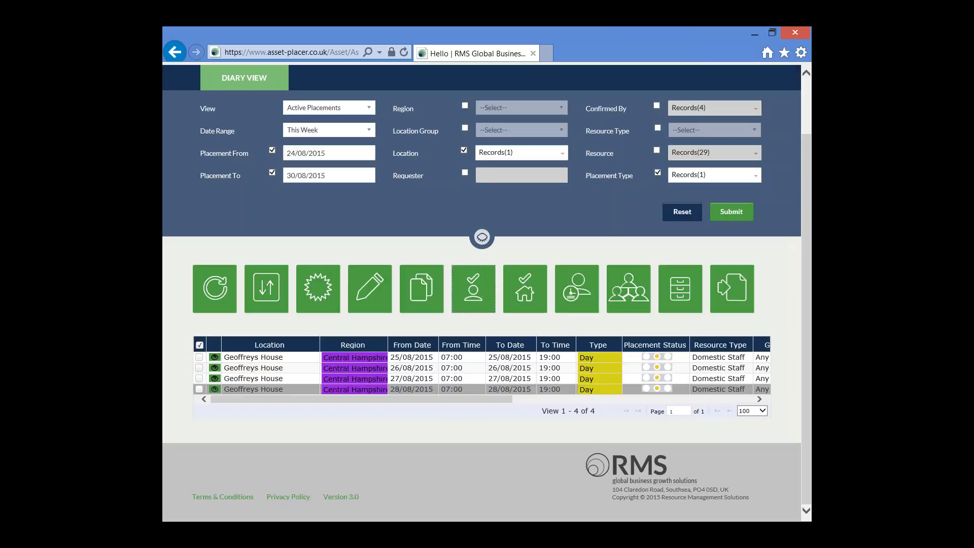
Check the Resource and Resource Confirmed columns of the Geoffreys House day placements, and return to the first columns
{"action": "left_click_drag", "start_coordinate": [452, 399], "coordinate": [567, 409]}
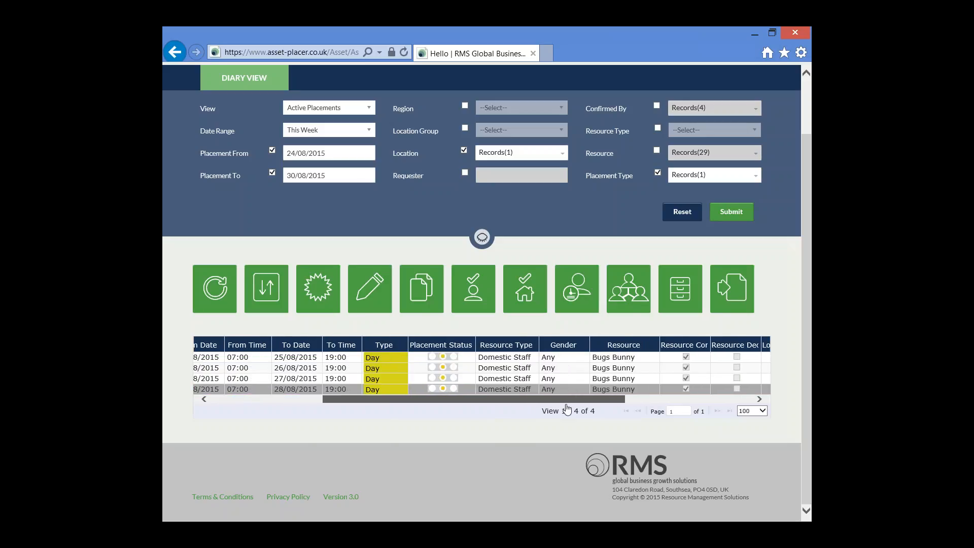
{"action": "left_click_drag", "start_coordinate": [567, 409], "coordinate": [566, 409]}
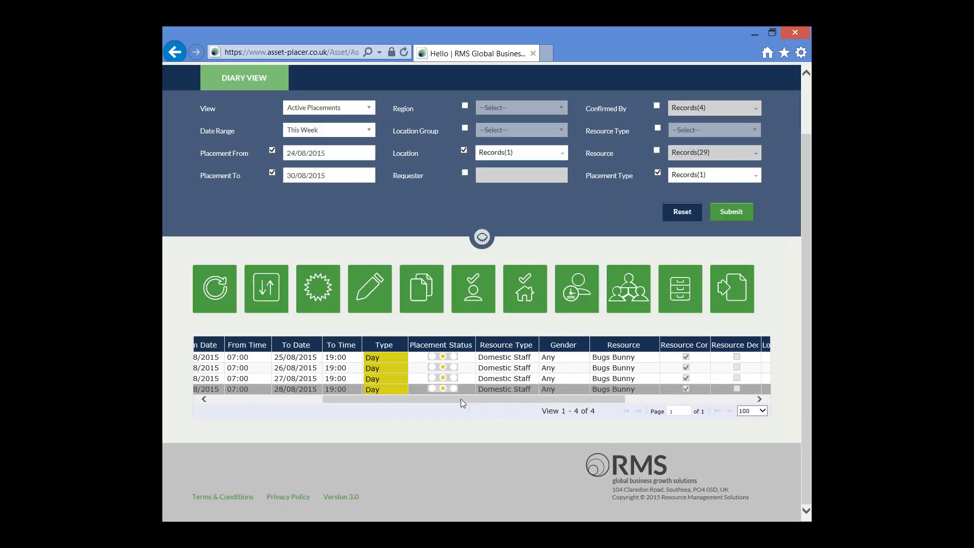
{"action": "left_click_drag", "start_coordinate": [473, 399], "coordinate": [319, 399]}
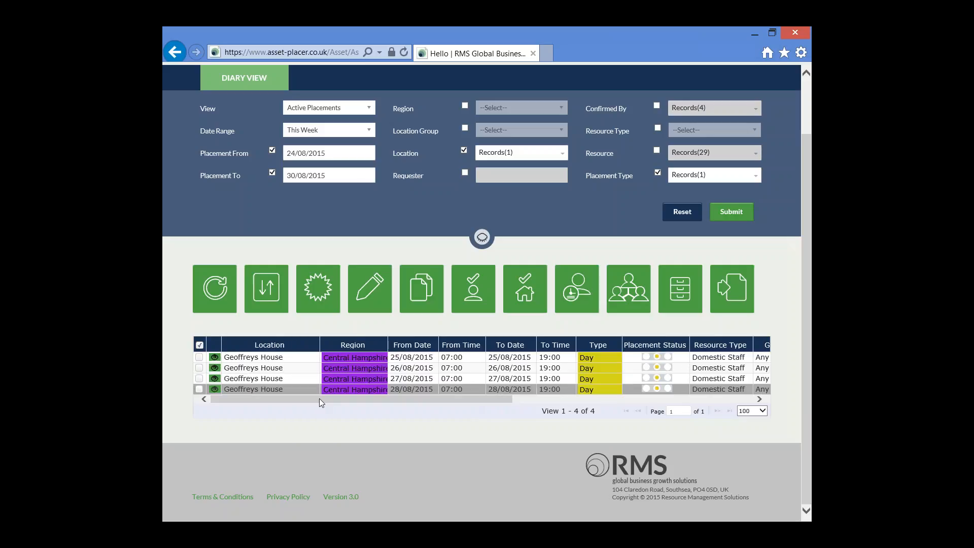